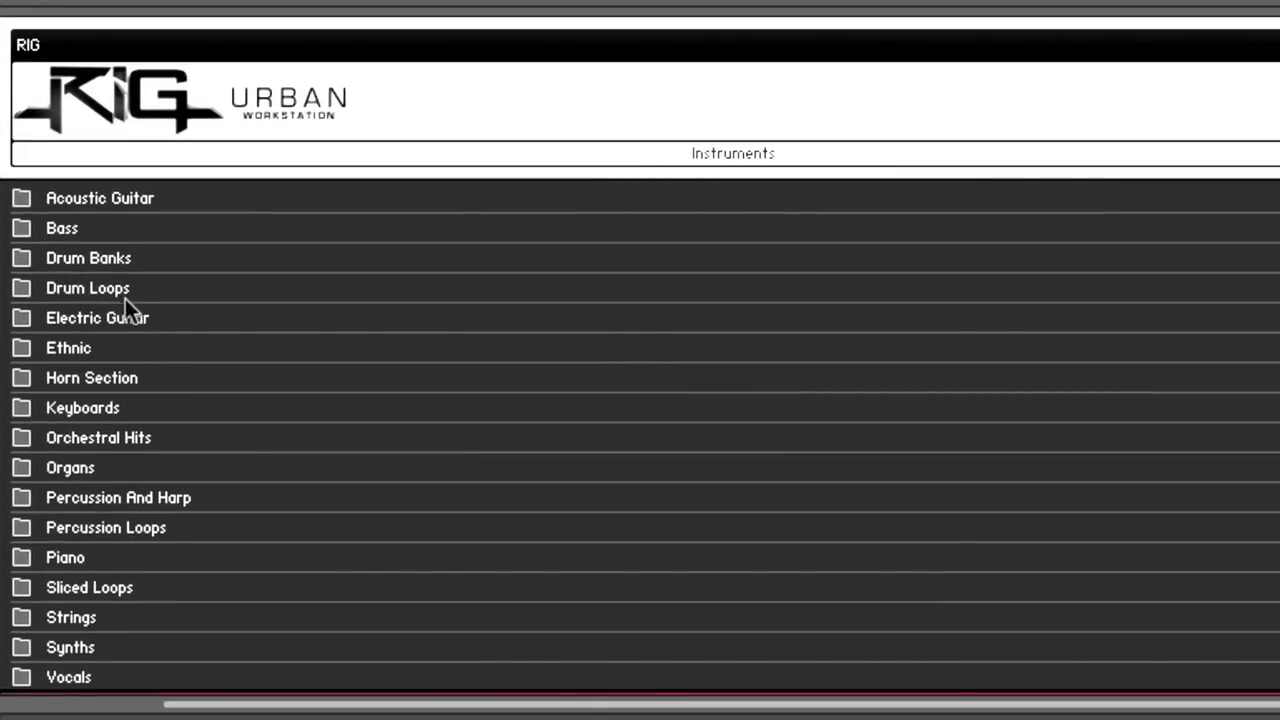
Browse RIG's loop folders and load 04 Flute E.nki from Sliced Loops > Brass&Wind.
{"action": "left_click", "coordinate": [111, 293]}
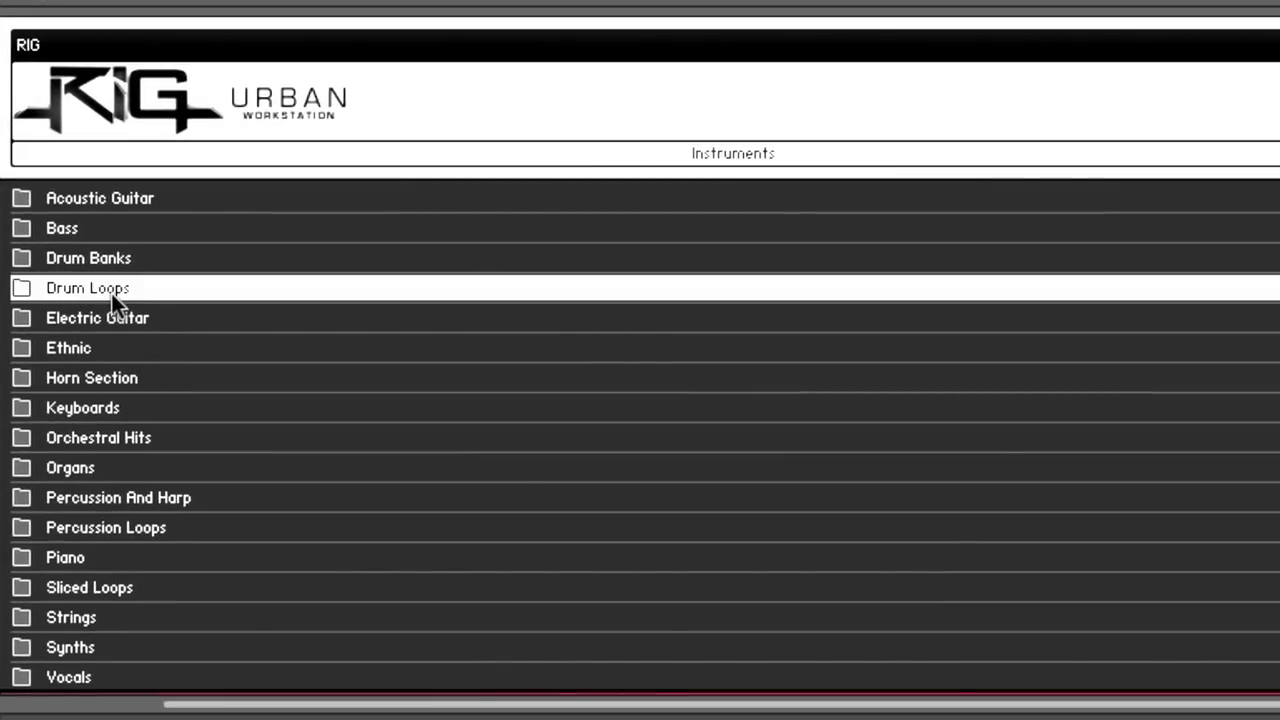
{"action": "left_click", "coordinate": [115, 521]}
{"action": "left_click", "coordinate": [116, 589]}
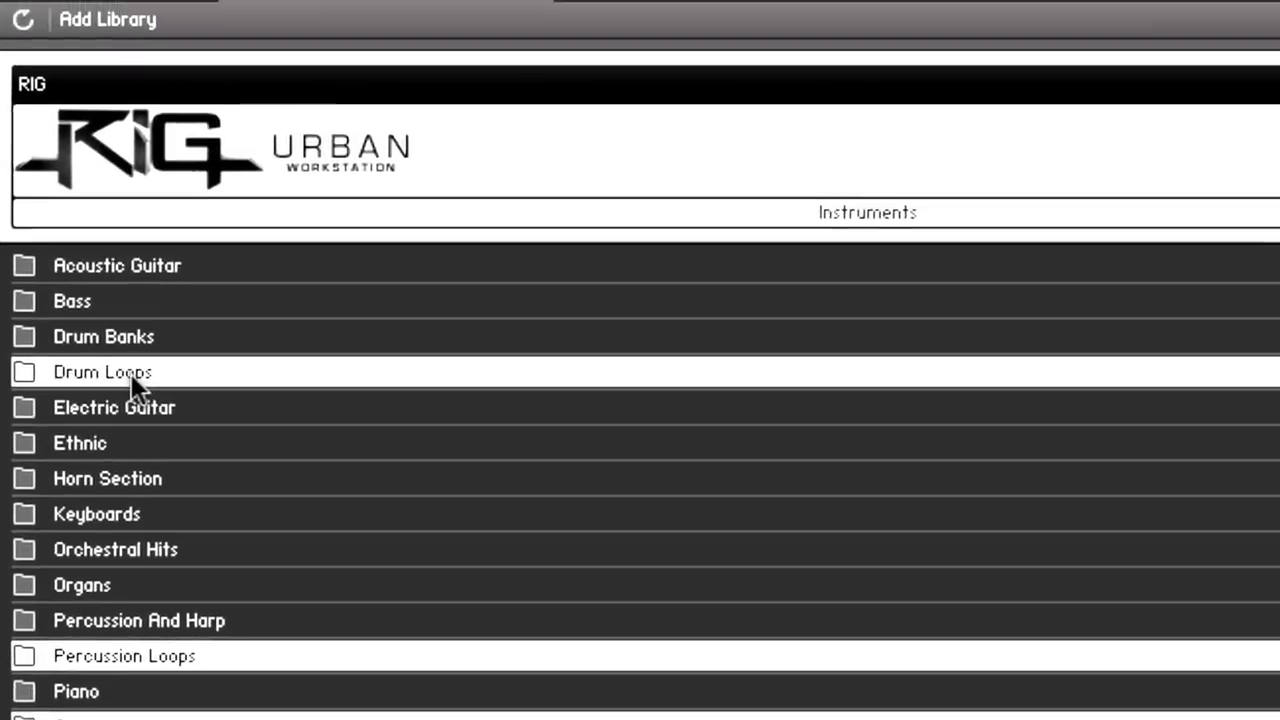
{"action": "double_click", "coordinate": [131, 374]}
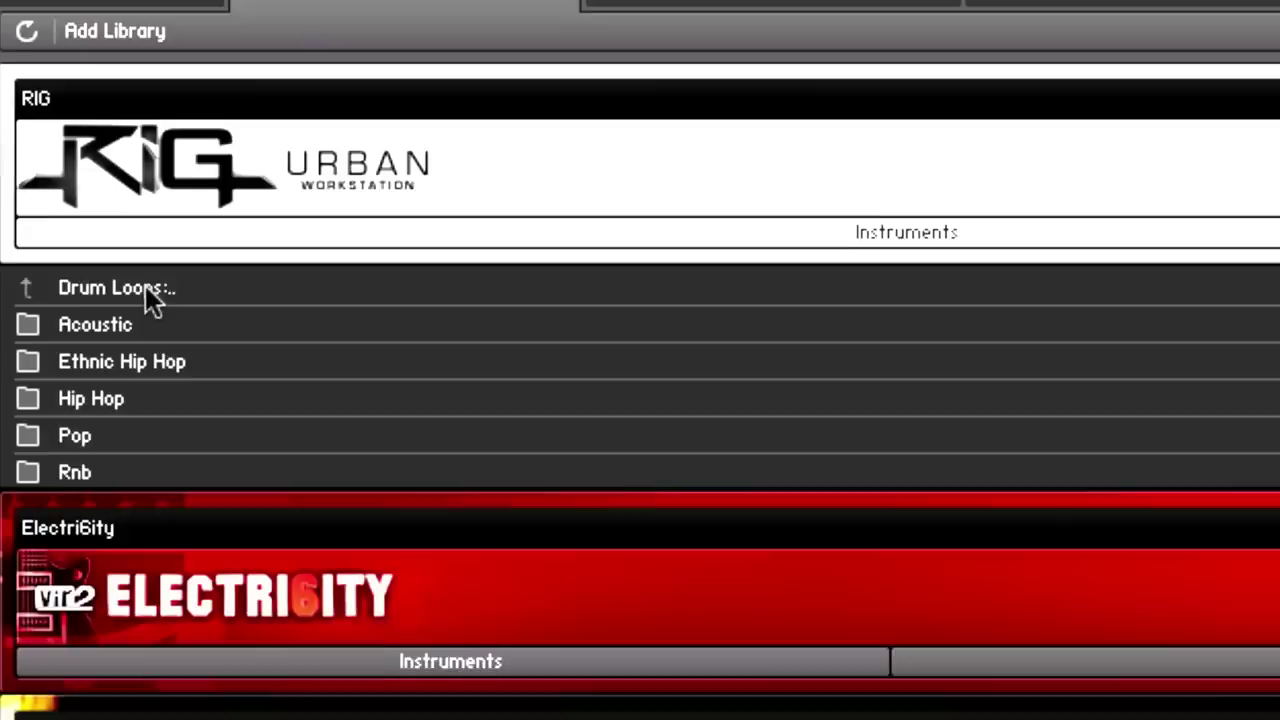
{"action": "double_click", "coordinate": [143, 280]}
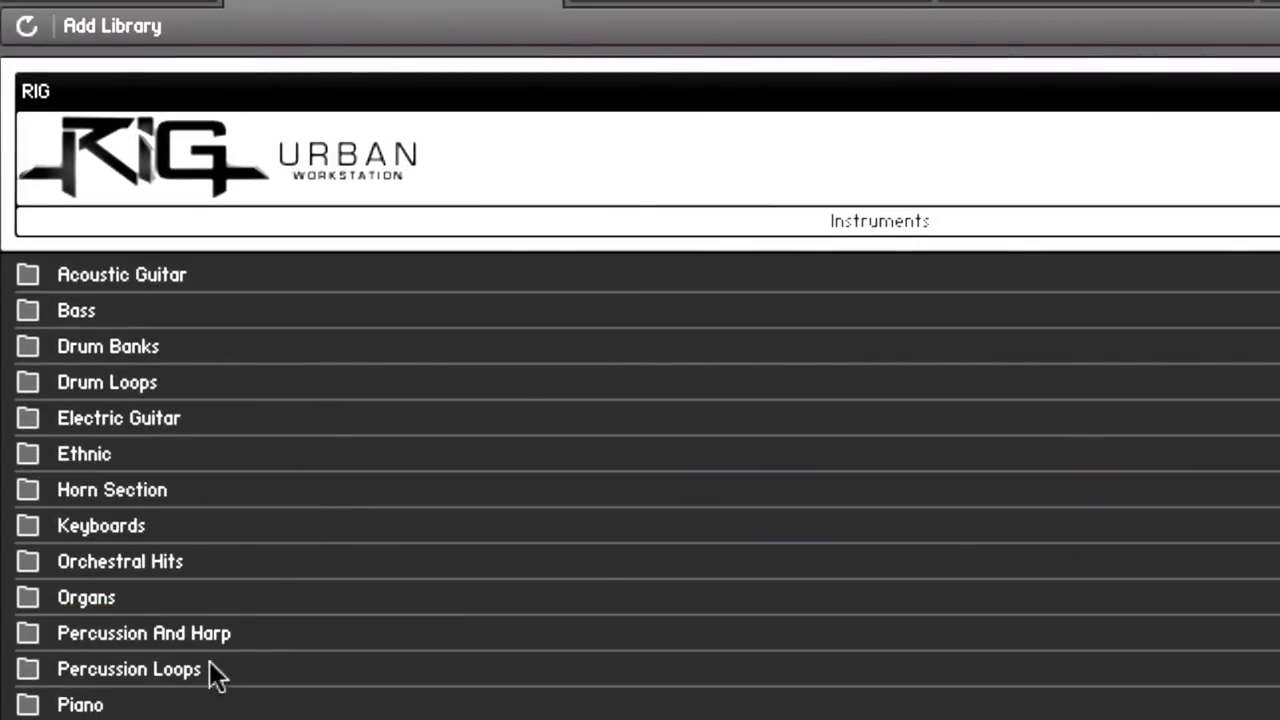
{"action": "double_click", "coordinate": [165, 672]}
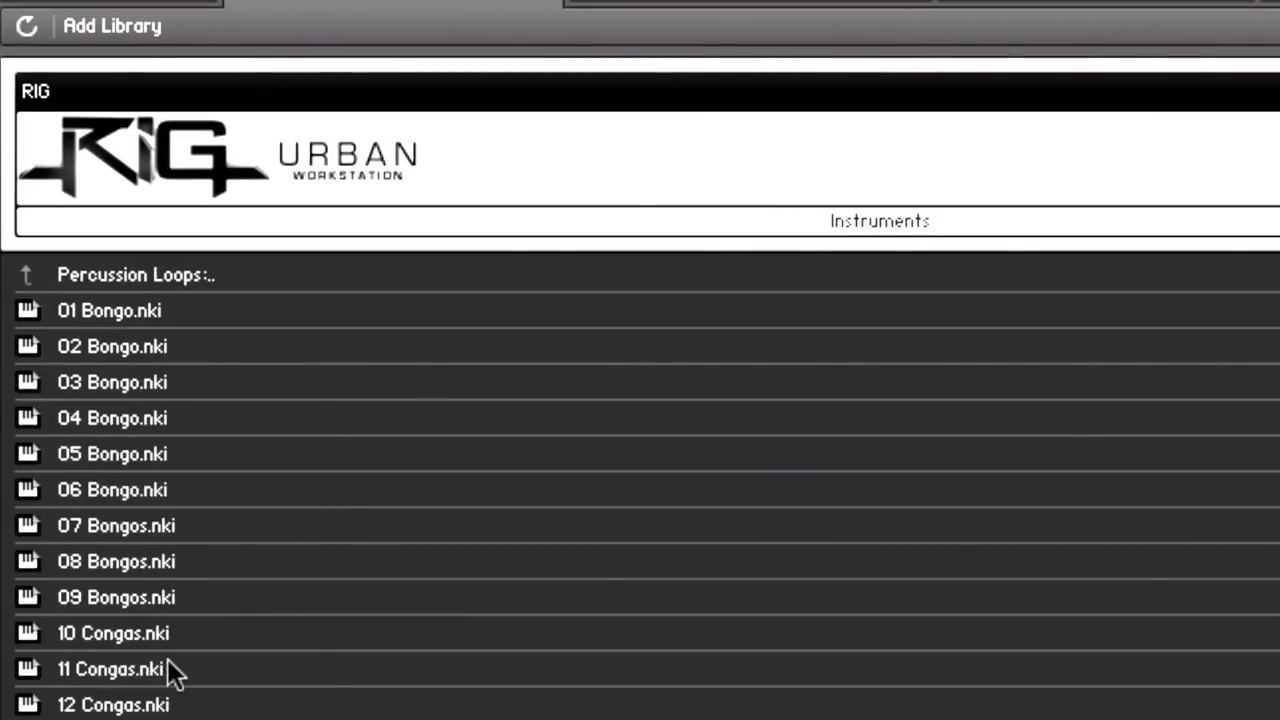
{"action": "scroll", "coordinate": [321, 647], "scroll_direction": "down", "scroll_amount": 15}
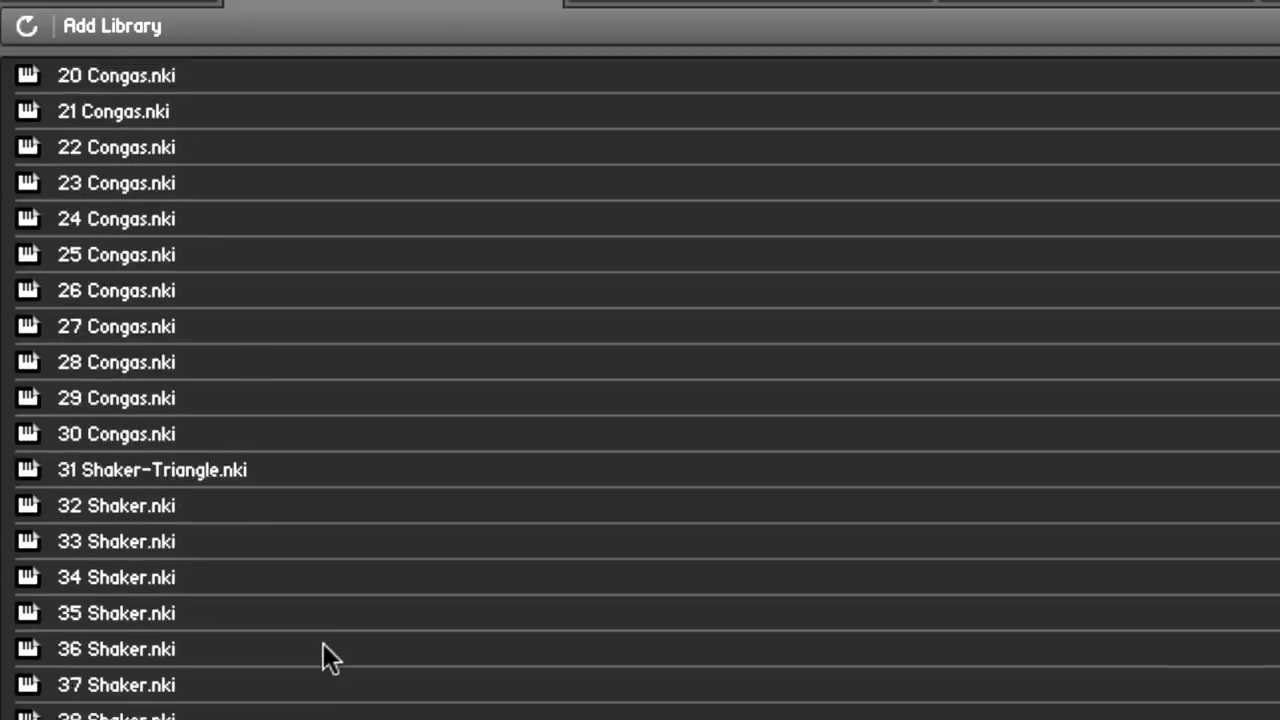
{"action": "scroll", "coordinate": [323, 647], "scroll_direction": "up", "scroll_amount": 15}
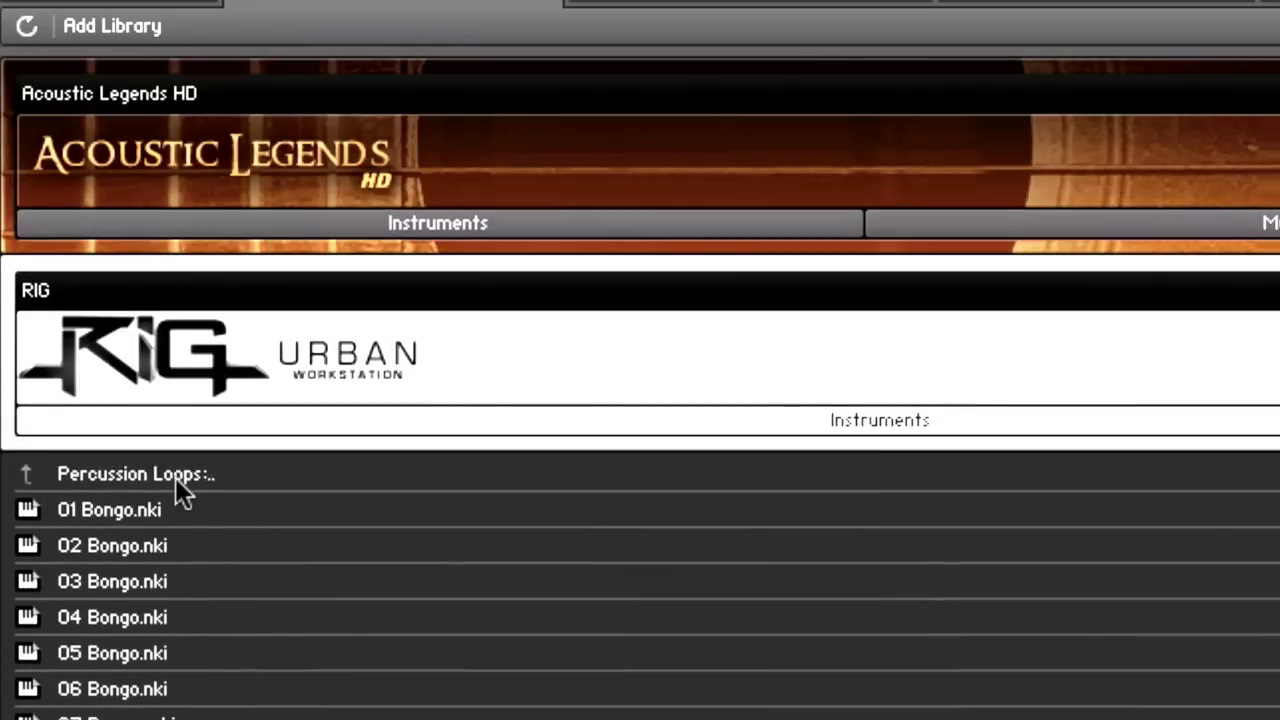
{"action": "double_click", "coordinate": [175, 477]}
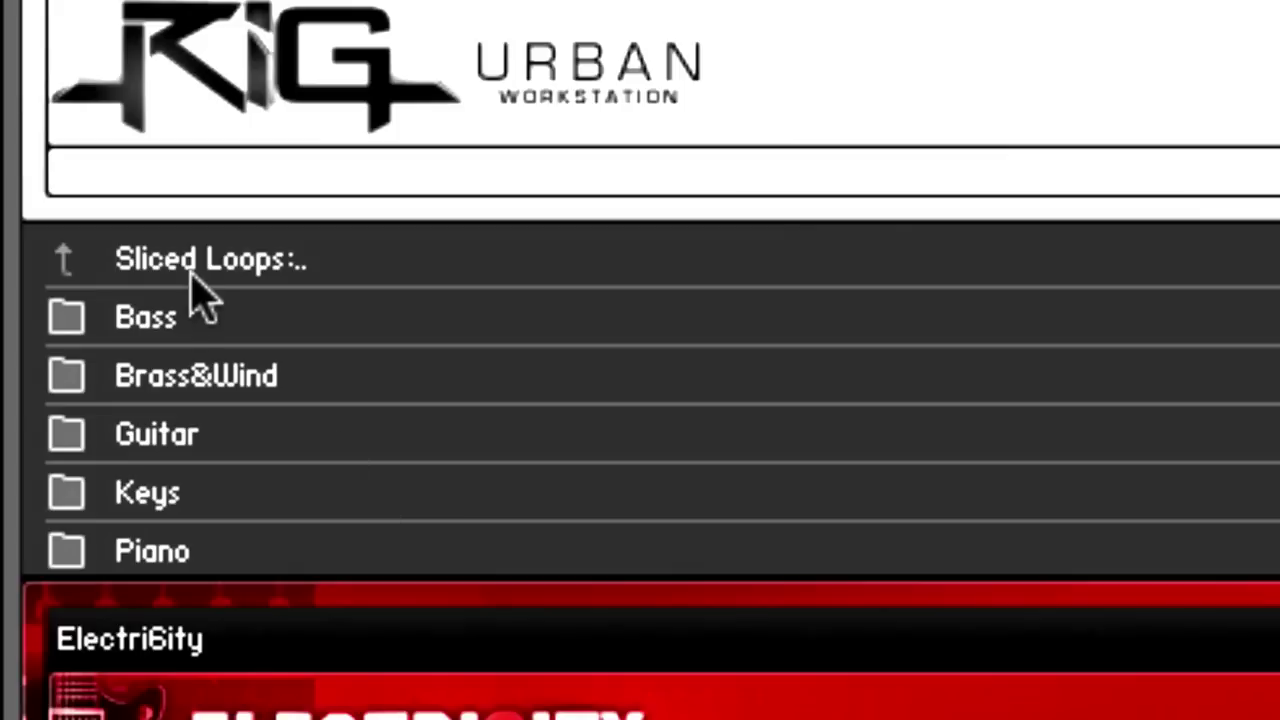
{"action": "double_click", "coordinate": [197, 368]}
{"action": "double_click", "coordinate": [228, 500]}
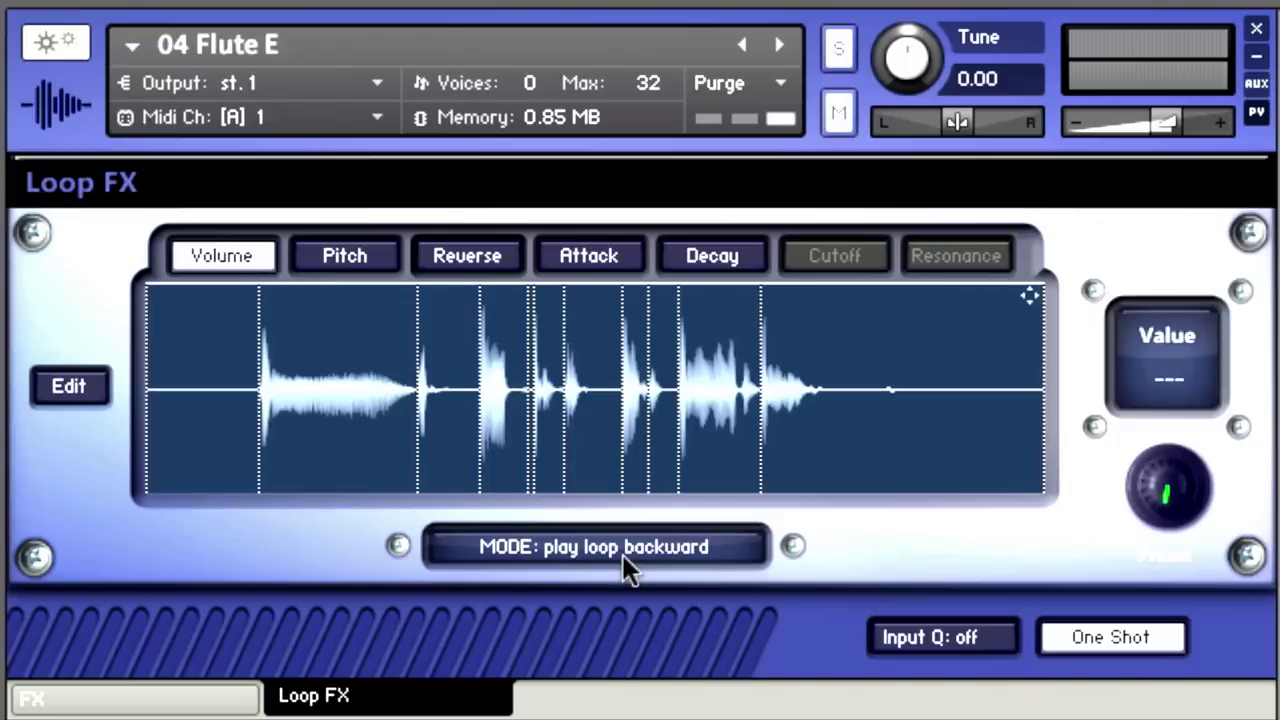
Toggle the Loop FX One Shot button to unlock the Cutoff and Resonance lanes.
{"action": "left_click", "coordinate": [1068, 635]}
{"action": "left_click", "coordinate": [1068, 635]}
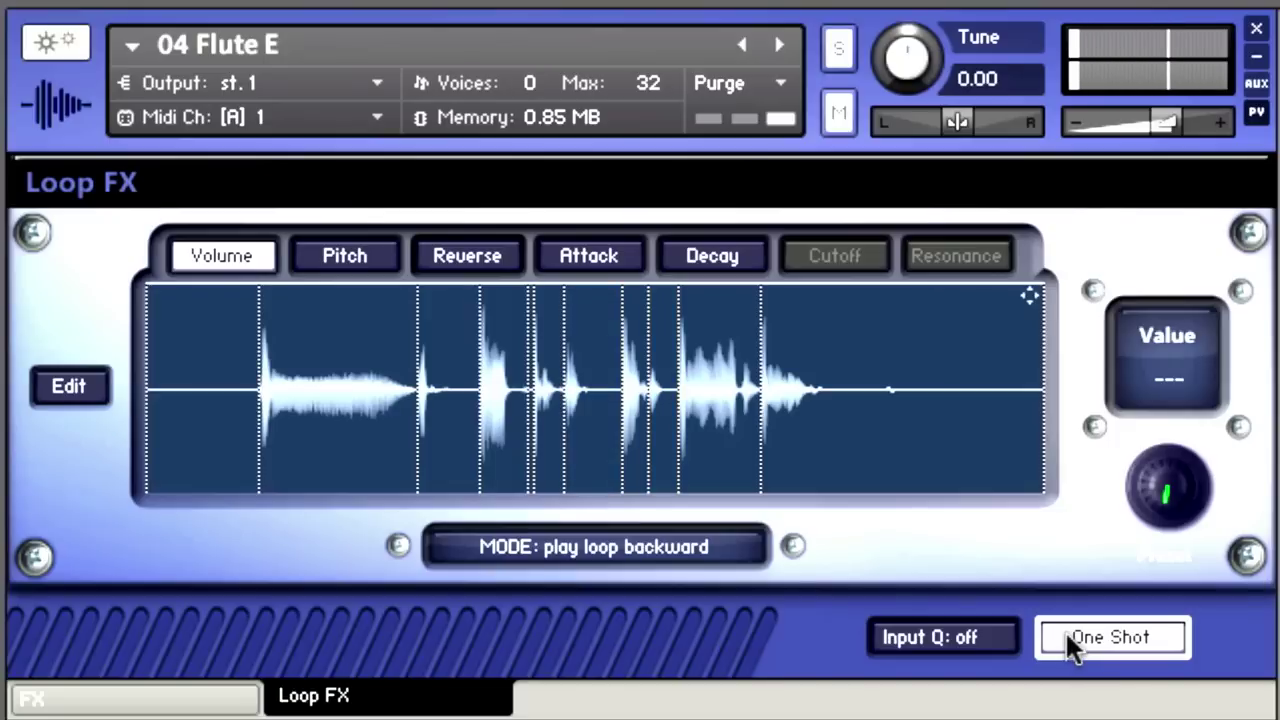
{"action": "left_click", "coordinate": [1065, 638]}
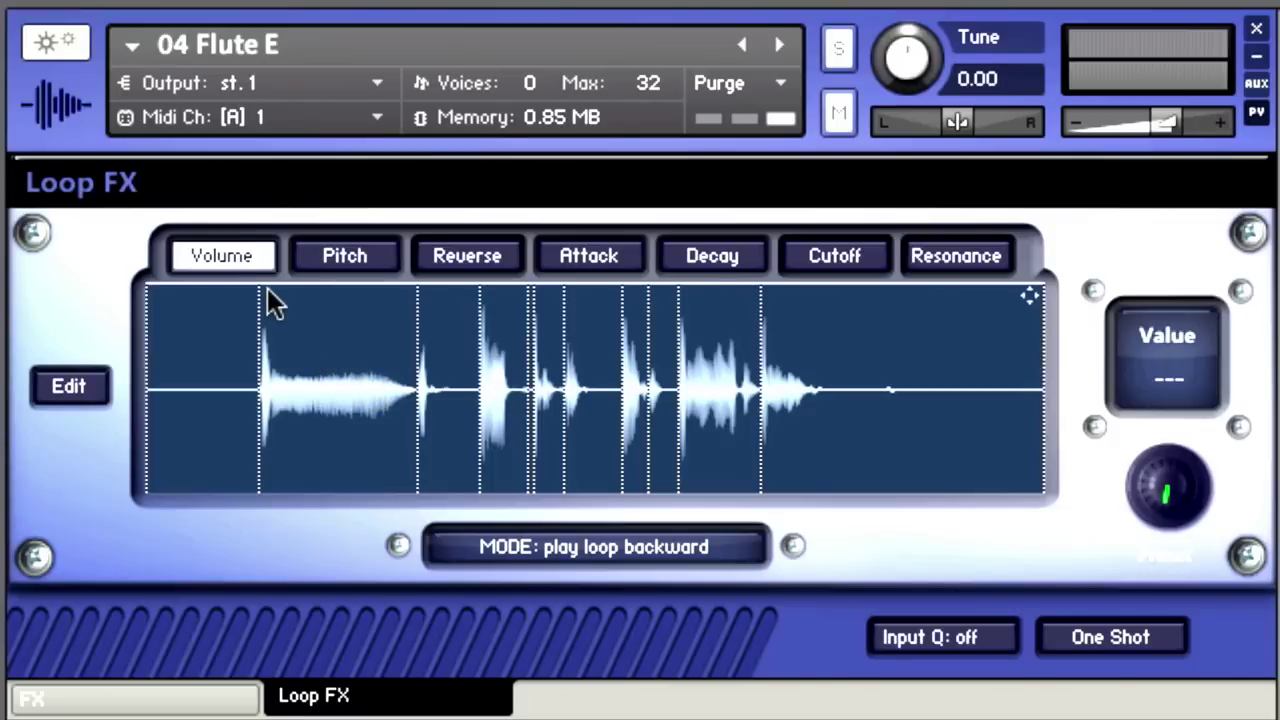
Look through the Pitch, Reverse, Attack, Decay, Cutoff and Resonance lanes, returning to Pitch.
{"action": "left_click", "coordinate": [389, 262]}
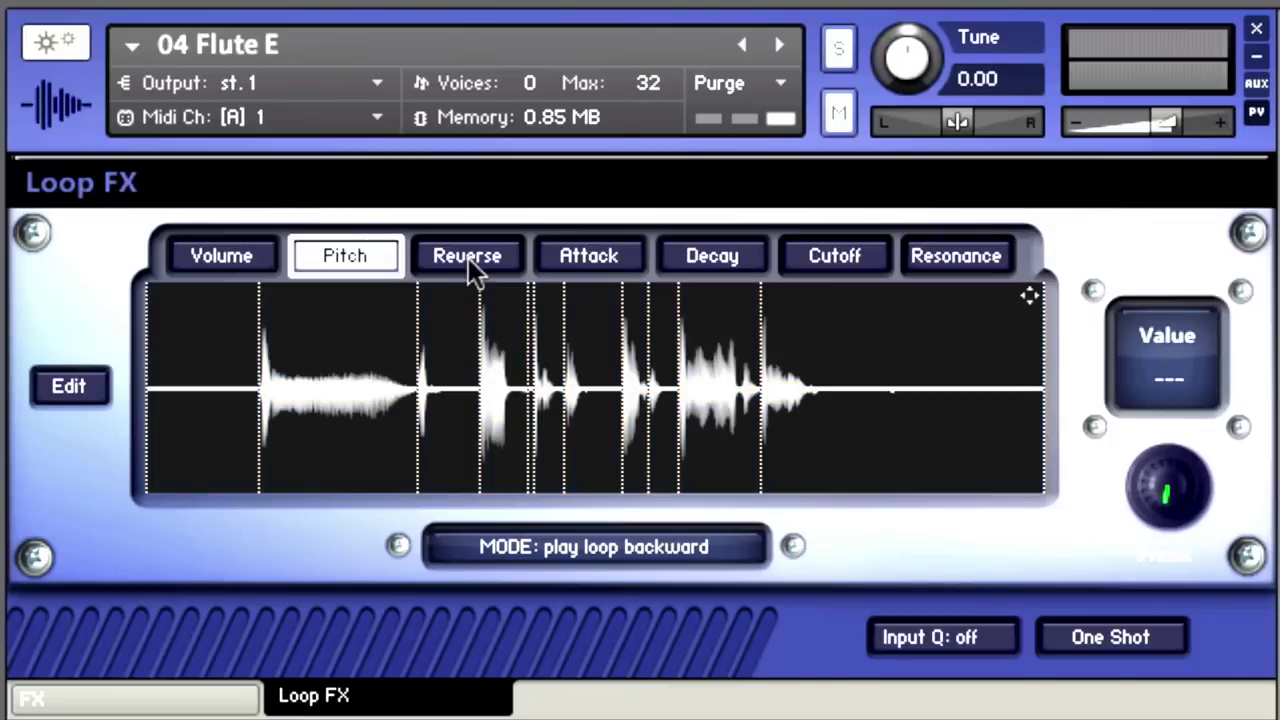
{"action": "left_click", "coordinate": [468, 258]}
{"action": "left_click", "coordinate": [568, 260]}
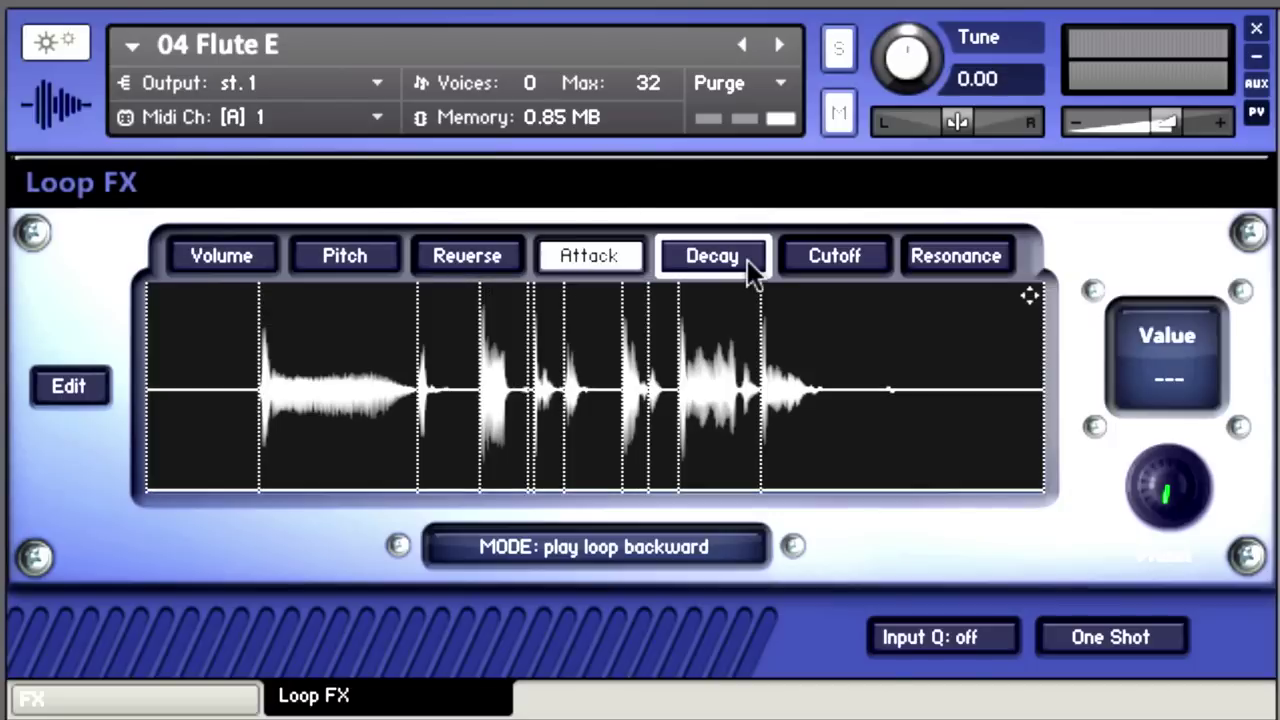
{"action": "left_click", "coordinate": [748, 265]}
{"action": "left_click", "coordinate": [885, 257]}
{"action": "left_click", "coordinate": [916, 248]}
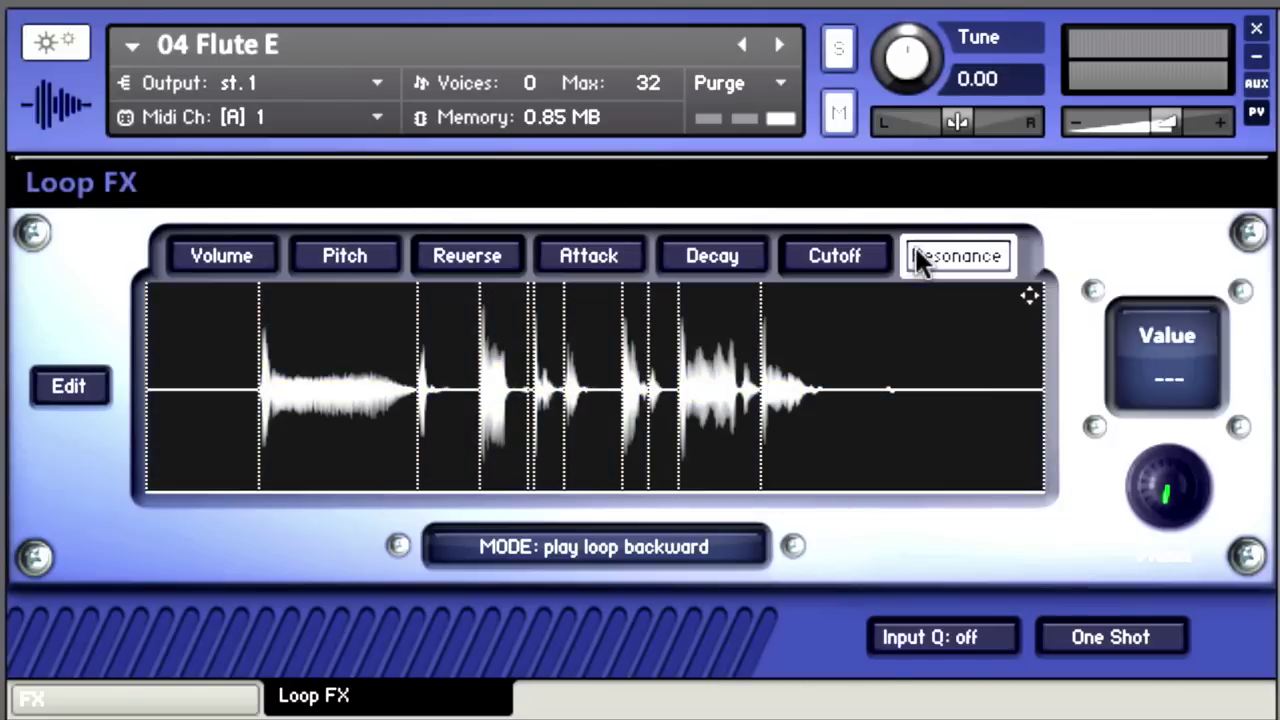
{"action": "left_click", "coordinate": [353, 262]}
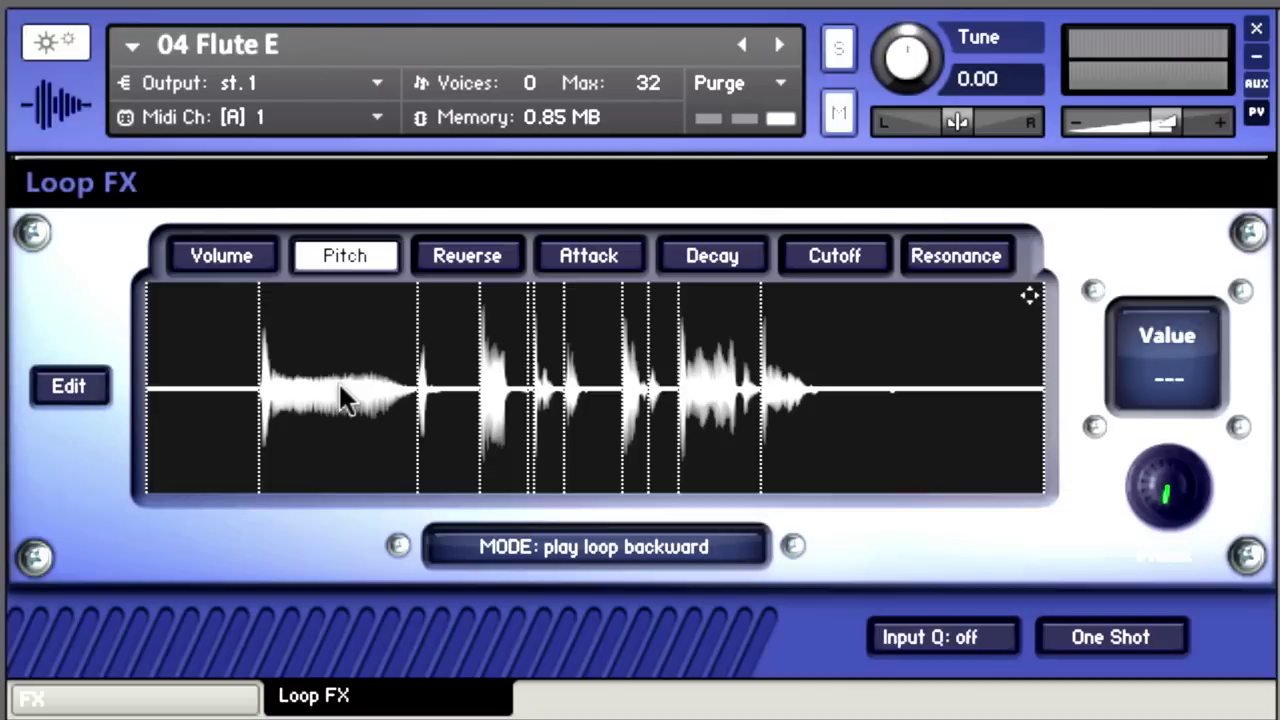
Set slice pitches: first slice +2 ST, second -2 ST, a later slice lowered, another +1 ST.
{"action": "mouse_move", "coordinate": [338, 381]}
{"action": "left_mouse_down"}
{"action": "mouse_move", "coordinate": [355, 332]}
{"action": "mouse_move", "coordinate": [339, 432]}
{"action": "left_mouse_up"}
{"action": "mouse_move", "coordinate": [442, 384]}
{"action": "left_mouse_down"}
{"action": "mouse_move", "coordinate": [444, 370]}
{"action": "mouse_move", "coordinate": [438, 420]}
{"action": "left_mouse_up"}
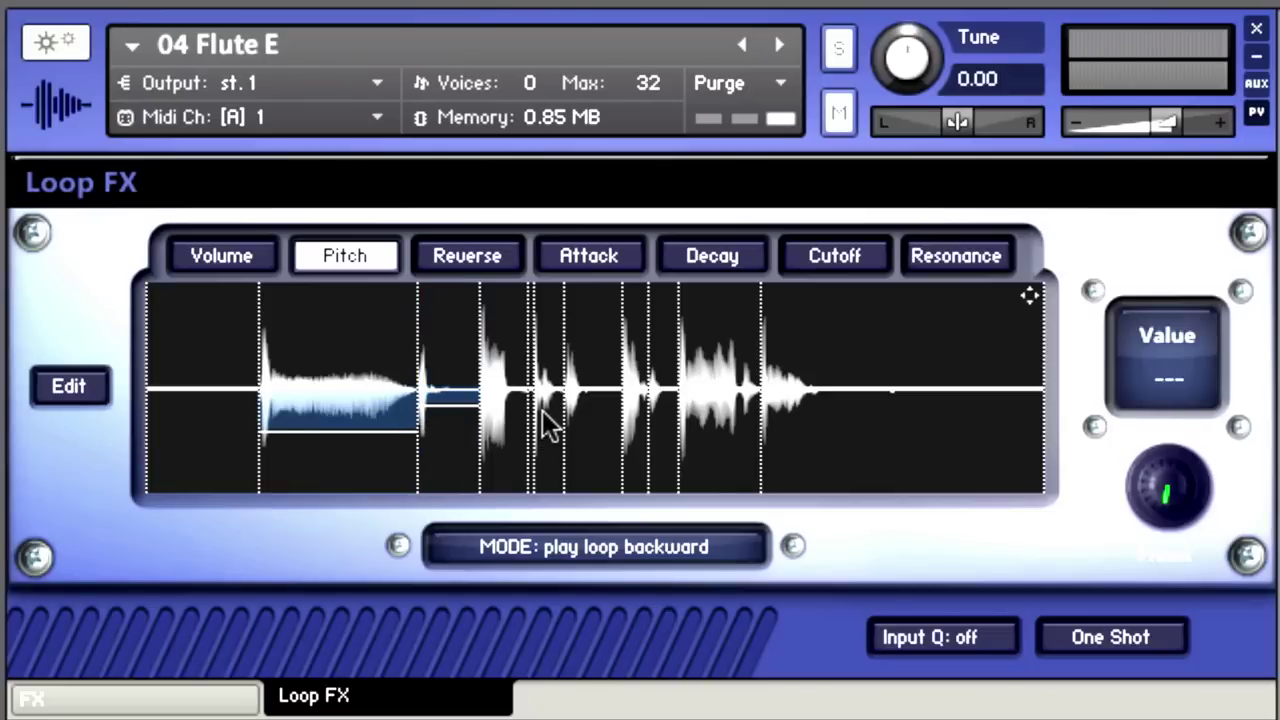
{"action": "mouse_move", "coordinate": [543, 420]}
{"action": "left_mouse_down"}
{"action": "mouse_move", "coordinate": [543, 434]}
{"action": "mouse_move", "coordinate": [586, 420]}
{"action": "mouse_move", "coordinate": [595, 384]}
{"action": "left_mouse_up"}
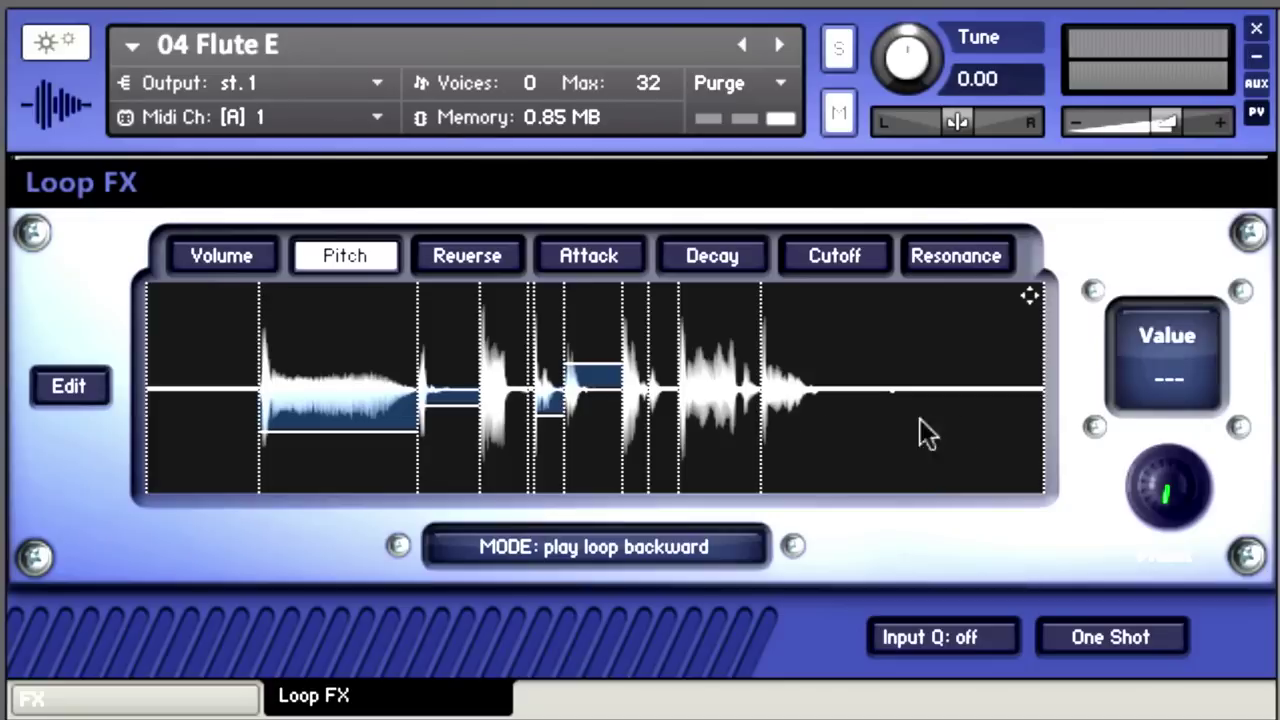
{"action": "mouse_move", "coordinate": [609, 403]}
{"action": "left_mouse_down"}
{"action": "mouse_move", "coordinate": [609, 431]}
{"action": "mouse_move", "coordinate": [614, 356]}
{"action": "mouse_move", "coordinate": [617, 456]}
{"action": "mouse_move", "coordinate": [622, 344]}
{"action": "mouse_move", "coordinate": [600, 381]}
{"action": "left_mouse_up"}
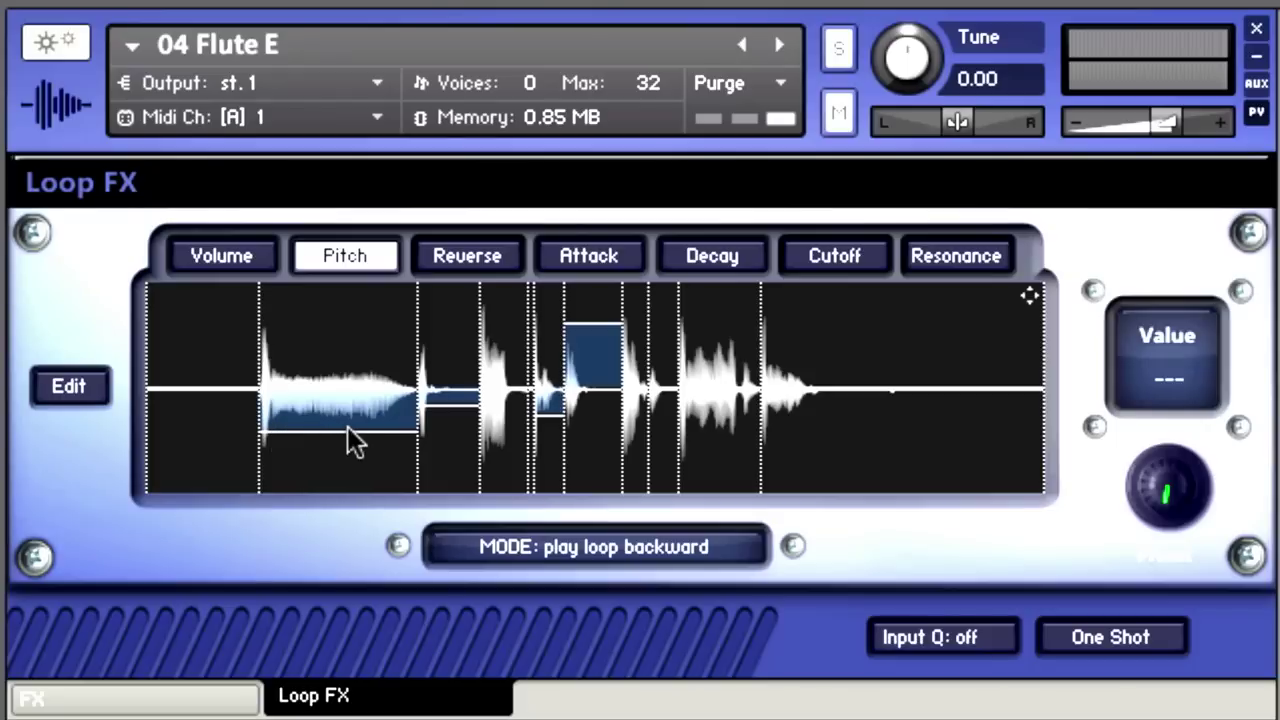
Raise the attack on all slices to about 58 % in the Attack lane.
{"action": "left_click", "coordinate": [464, 262]}
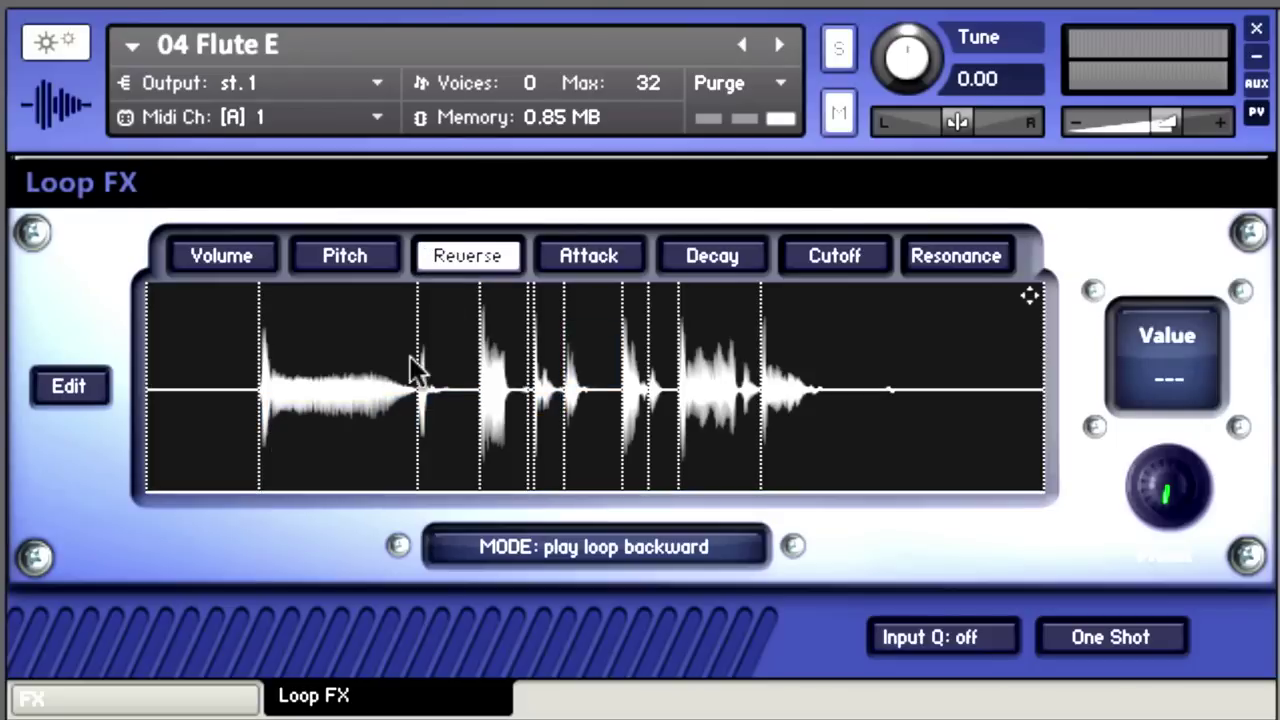
{"action": "left_click", "coordinate": [574, 260]}
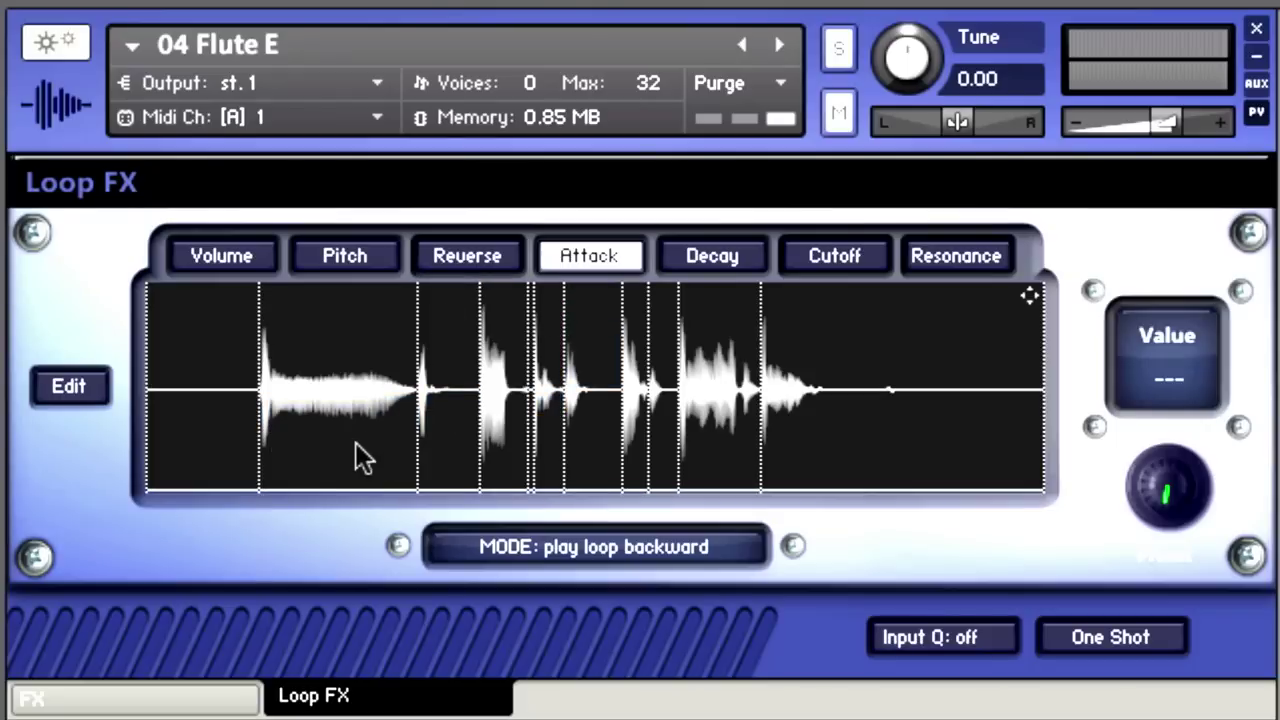
{"action": "mouse_move", "coordinate": [351, 446]}
{"action": "left_mouse_down"}
{"action": "mouse_move", "coordinate": [370, 328]}
{"action": "mouse_move", "coordinate": [360, 405]}
{"action": "left_mouse_up"}
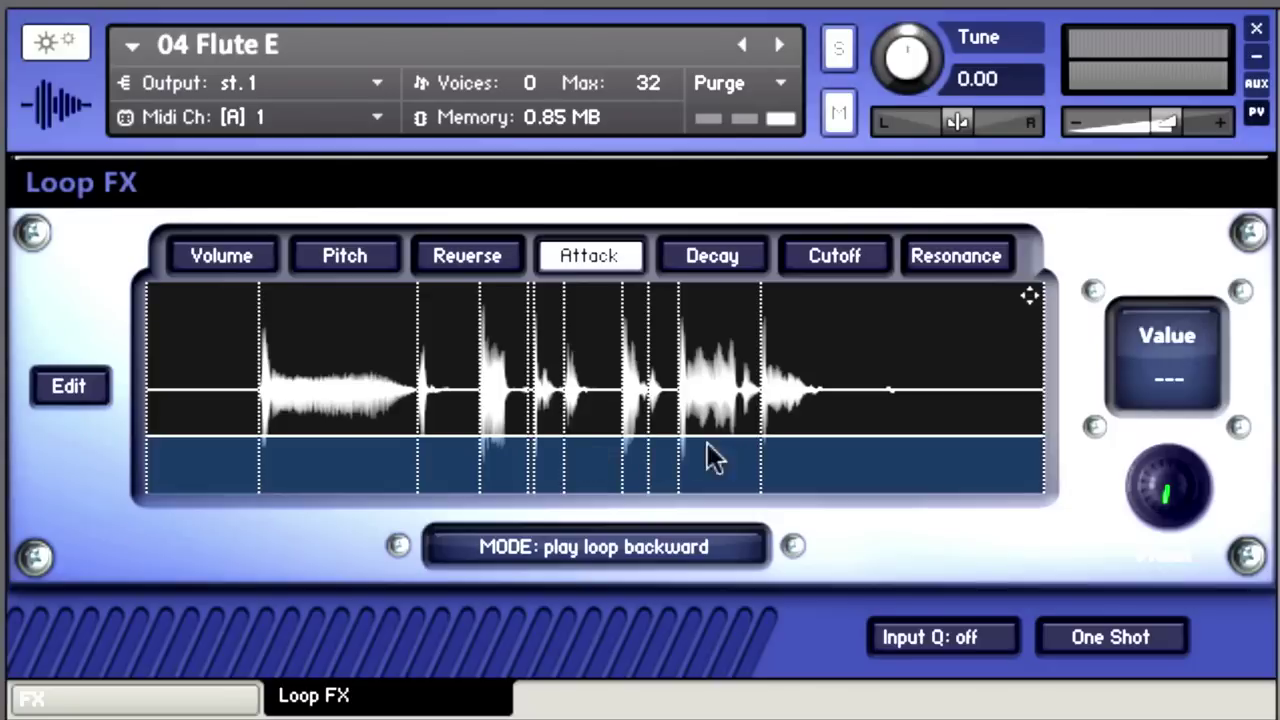
Set attack to 0 % on four alternating slices.
{"action": "left_click", "coordinate": [315, 408]}
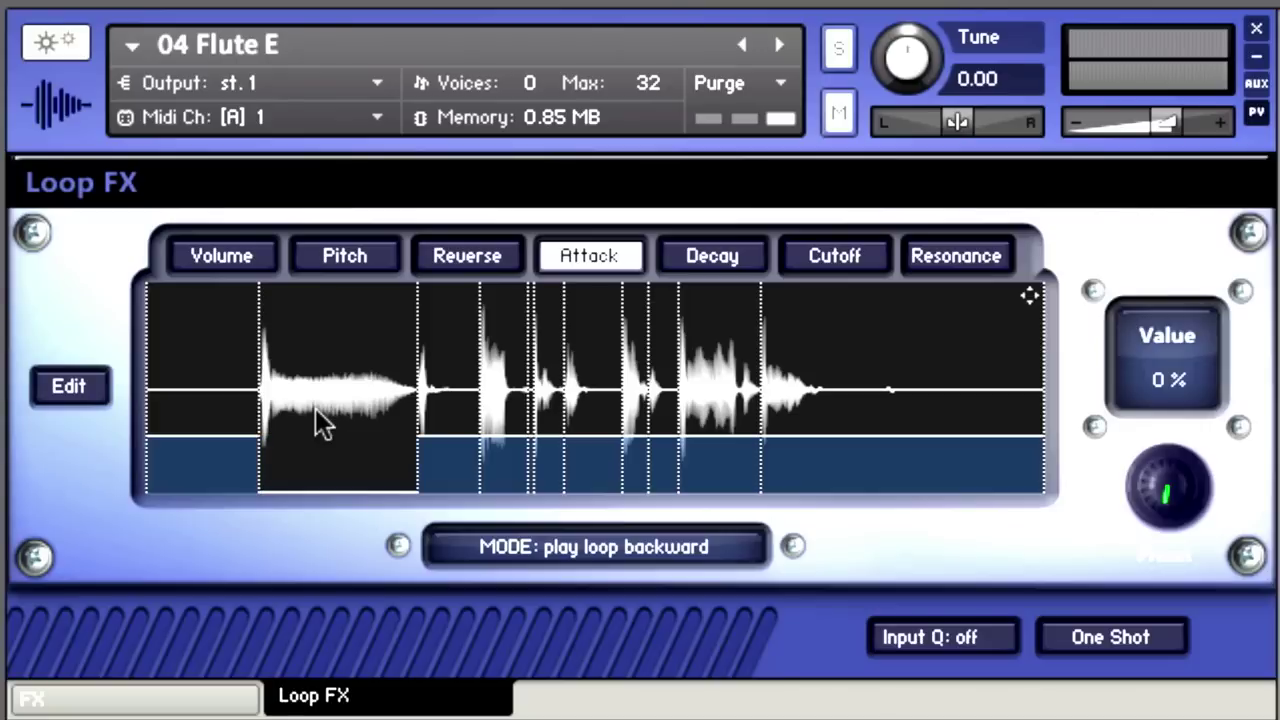
{"action": "left_click", "coordinate": [452, 431]}
{"action": "left_click", "coordinate": [607, 434]}
{"action": "left_click", "coordinate": [728, 440]}
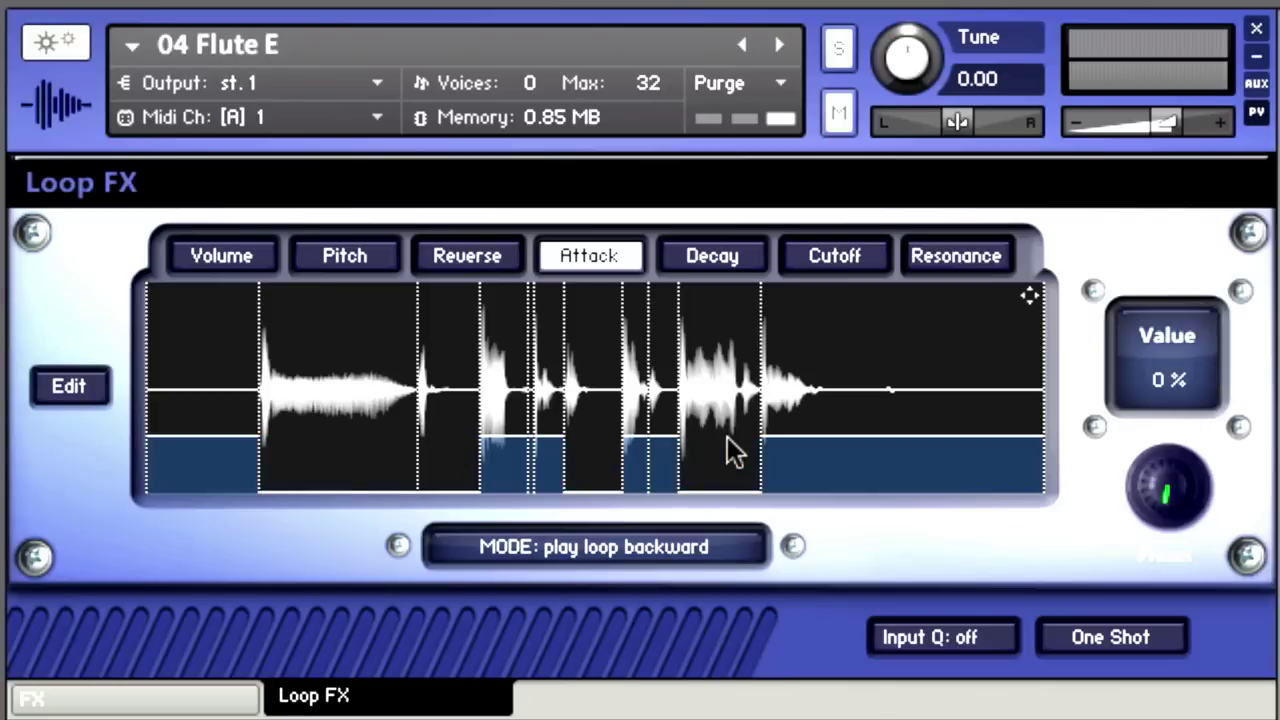
Reset attack, give slice 2 about 29 % and slice 4 some attack, then Repeat 4 Steps.
{"action": "left_click", "coordinate": [101, 384]}
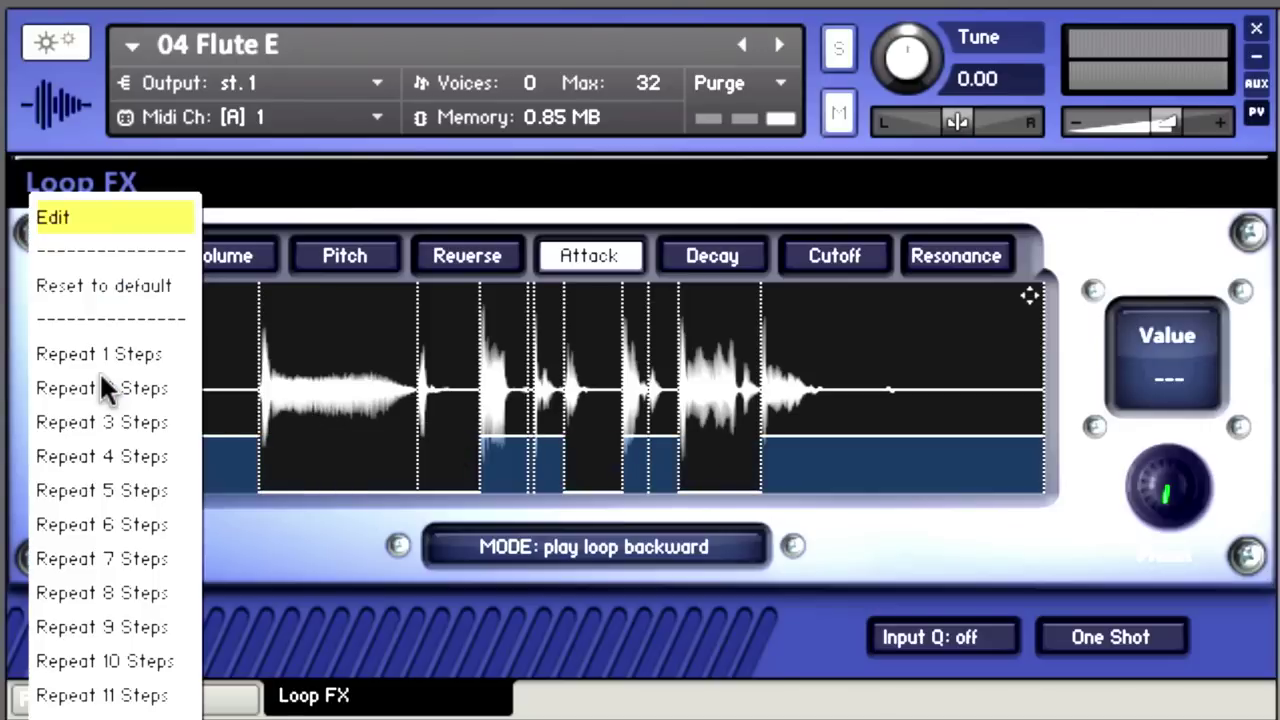
{"action": "left_click", "coordinate": [143, 288]}
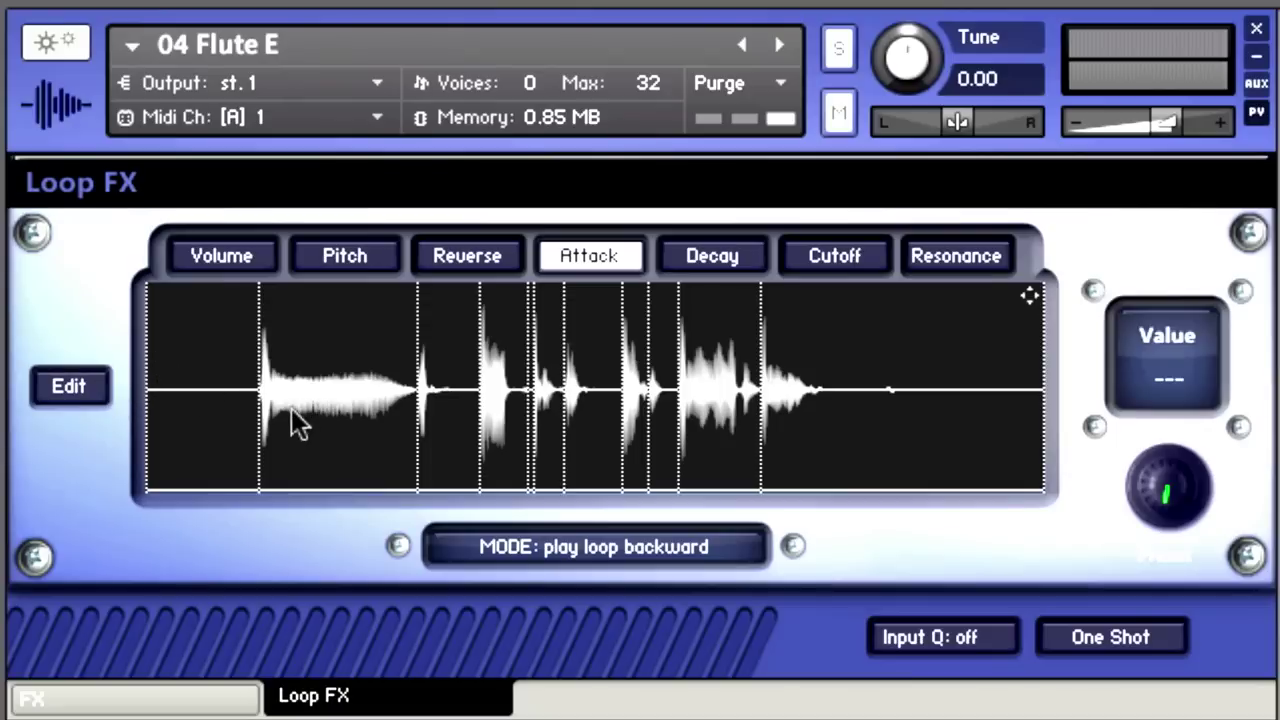
{"action": "left_click_drag", "start_coordinate": [292, 410], "coordinate": [345, 314]}
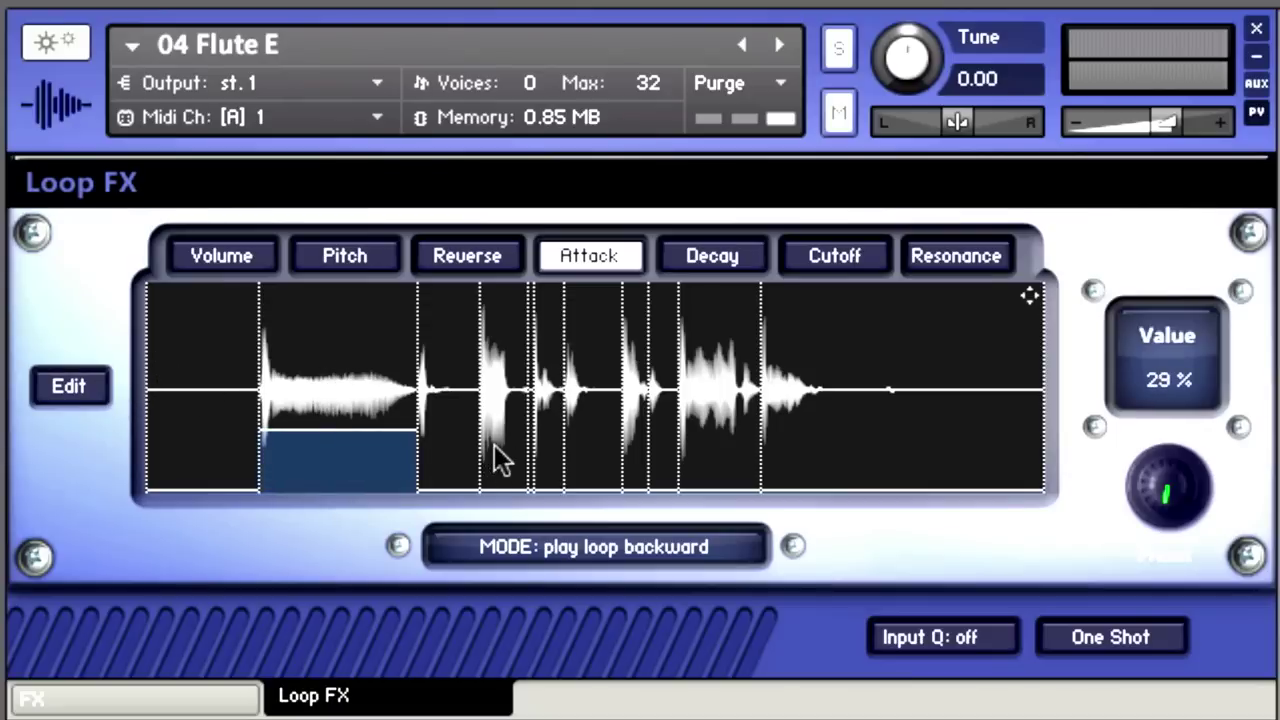
{"action": "left_click_drag", "start_coordinate": [494, 446], "coordinate": [495, 393]}
{"action": "left_click", "coordinate": [66, 386]}
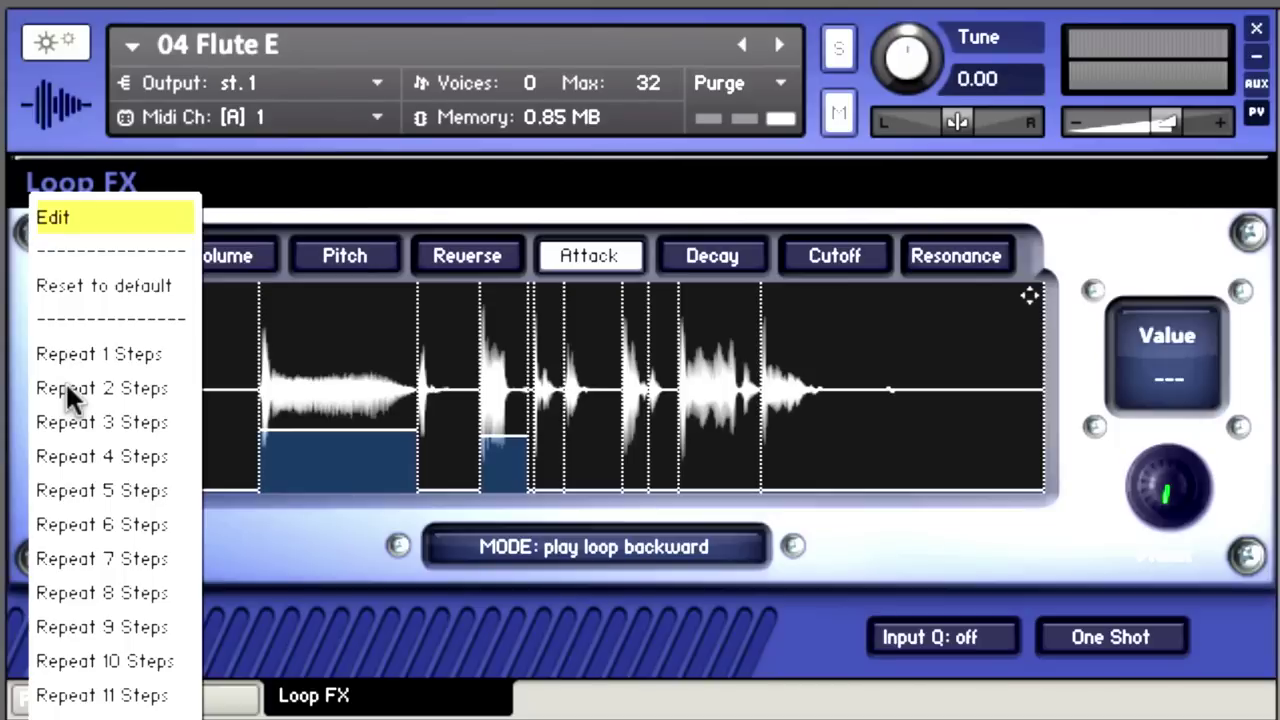
{"action": "left_click", "coordinate": [90, 455]}
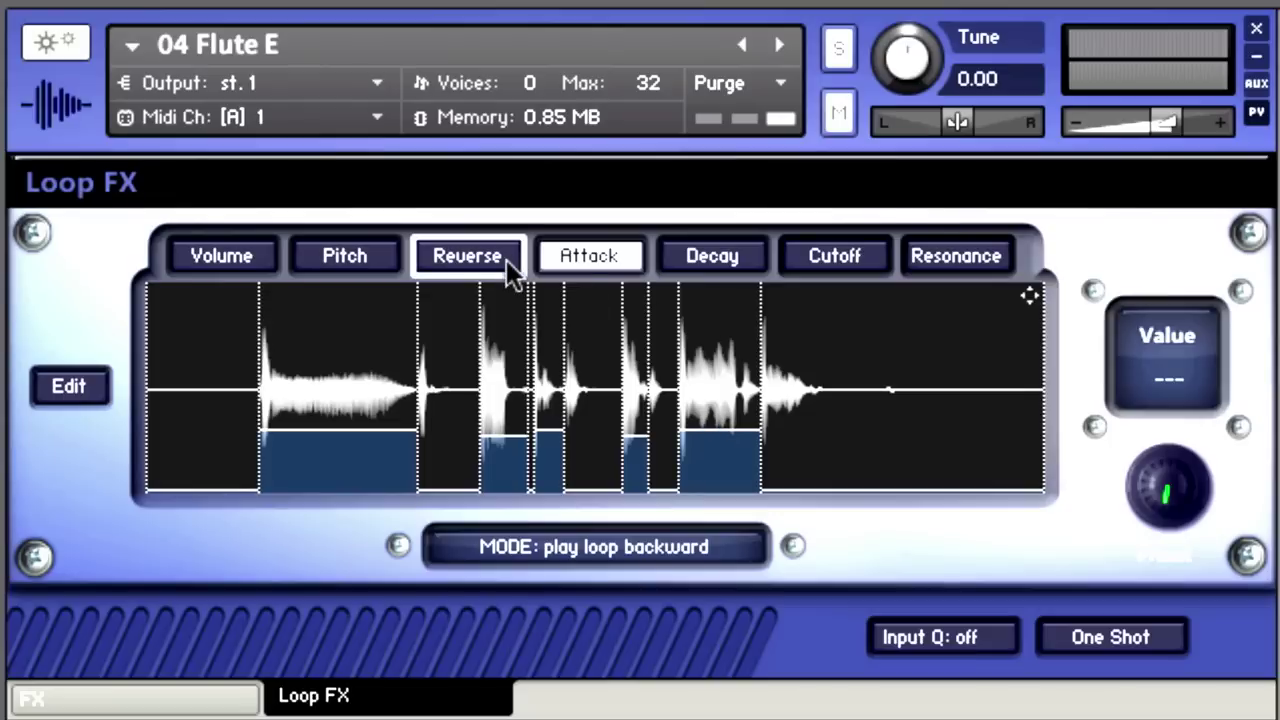
Clear all attack values and draw uneven attack bars, about 64 % on the first slice.
{"action": "left_click", "coordinate": [346, 412]}
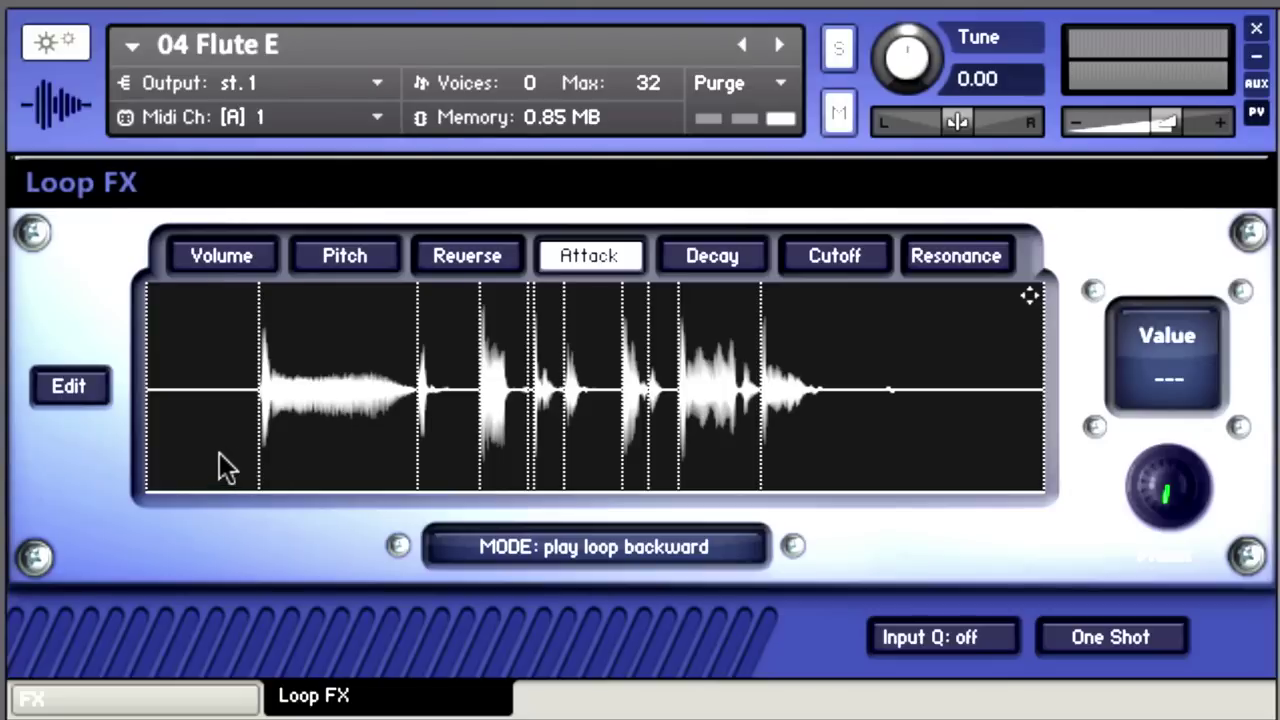
{"action": "mouse_move", "coordinate": [582, 440]}
{"action": "left_mouse_down"}
{"action": "mouse_move", "coordinate": [594, 391]}
{"action": "mouse_move", "coordinate": [610, 428]}
{"action": "left_mouse_up"}
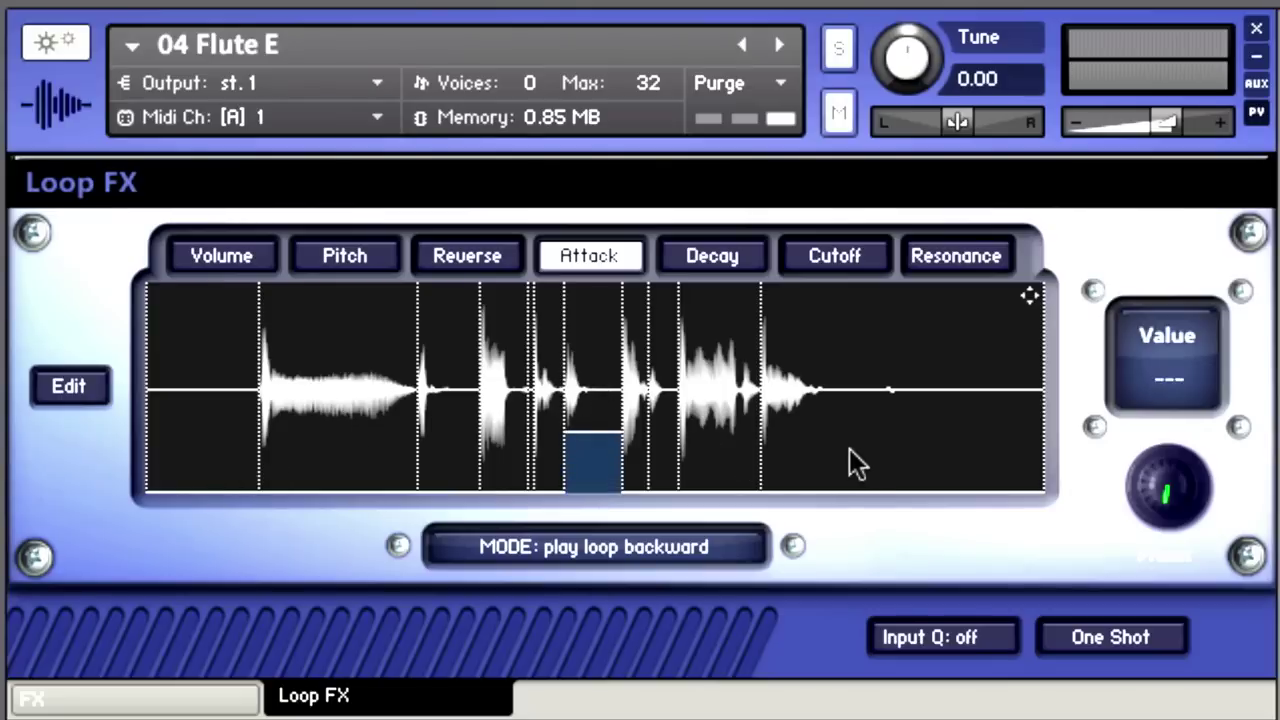
{"action": "mouse_move", "coordinate": [849, 448]}
{"action": "left_mouse_down"}
{"action": "mouse_move", "coordinate": [866, 400]}
{"action": "mouse_move", "coordinate": [853, 304]}
{"action": "left_mouse_up"}
{"action": "mouse_move", "coordinate": [558, 450]}
{"action": "left_mouse_down"}
{"action": "mouse_move", "coordinate": [309, 458]}
{"action": "mouse_move", "coordinate": [215, 436]}
{"action": "mouse_move", "coordinate": [223, 306]}
{"action": "mouse_move", "coordinate": [218, 321]}
{"action": "mouse_move", "coordinate": [414, 437]}
{"action": "left_mouse_up"}
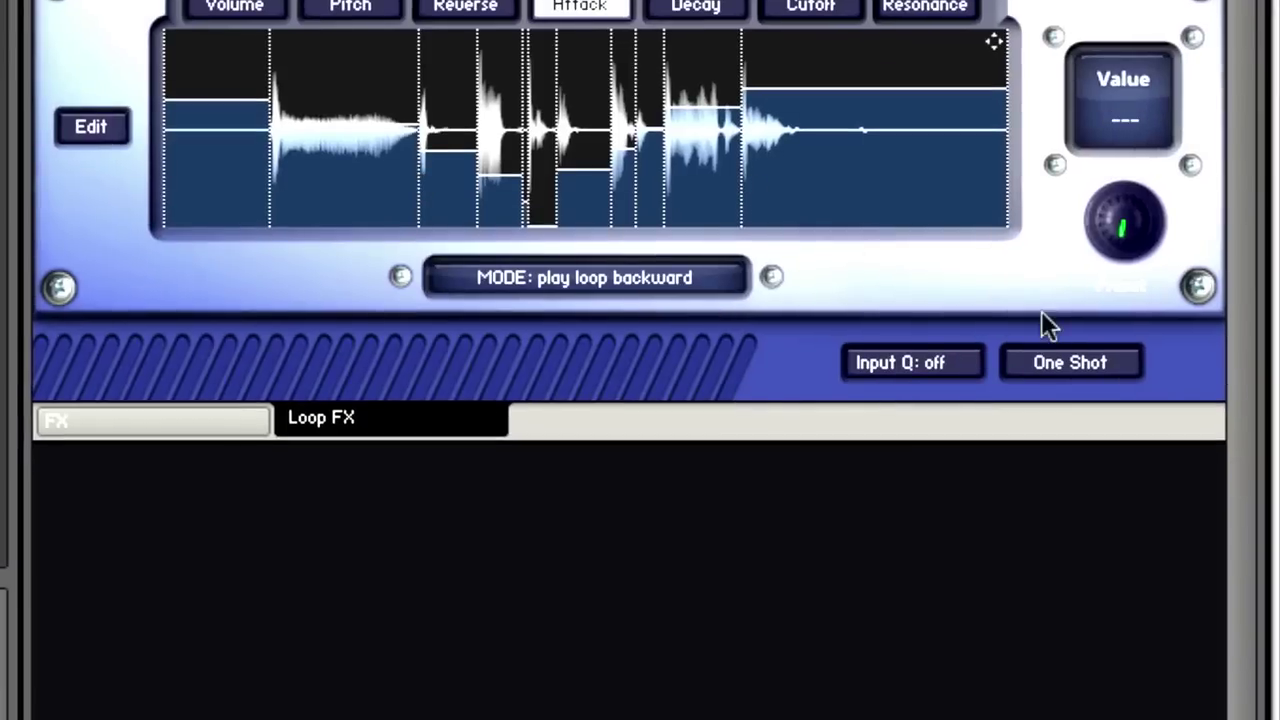
Set Input Q to 1/4 and turn the Value knob to recall Loop FX preset Slot 3.
{"action": "left_click", "coordinate": [933, 367]}
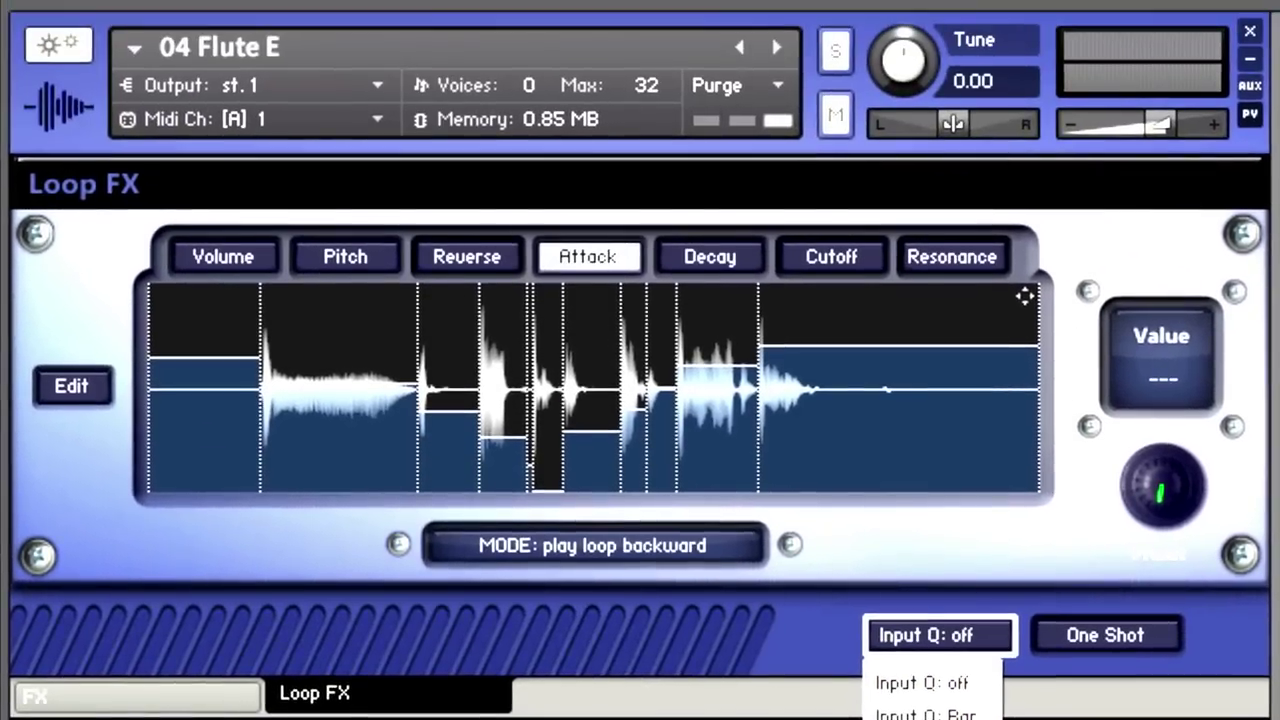
{"action": "left_click", "coordinate": [922, 719]}
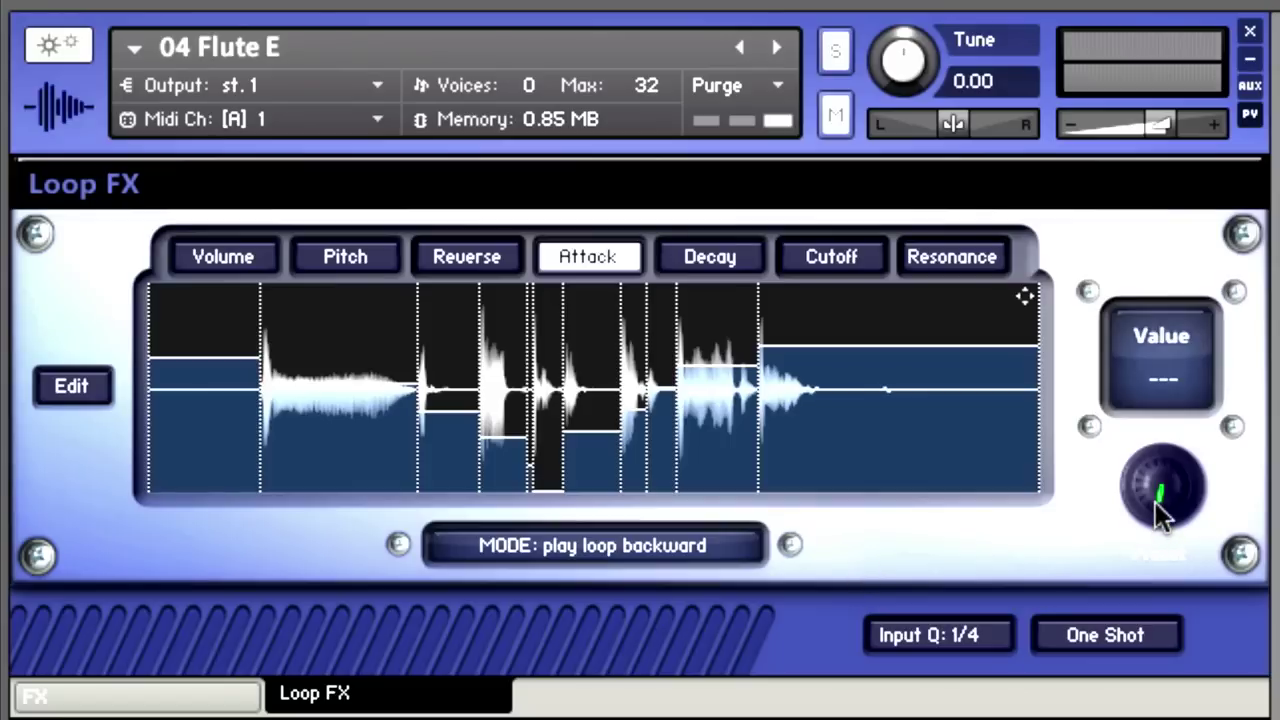
{"action": "left_click_drag", "start_coordinate": [1155, 502], "coordinate": [1158, 484]}
{"action": "left_click_drag", "start_coordinate": [900, 498], "coordinate": [850, 463]}
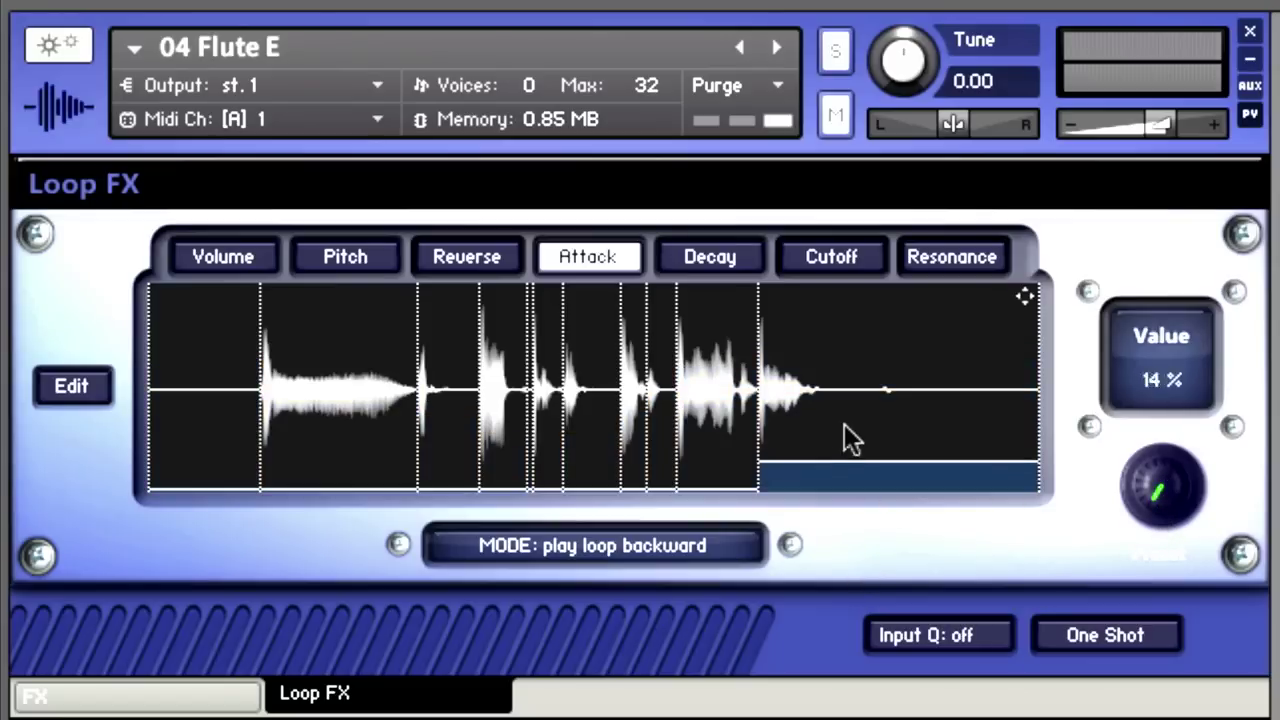
{"action": "mouse_move", "coordinate": [571, 480]}
{"action": "left_mouse_down"}
{"action": "mouse_move", "coordinate": [571, 436]}
{"action": "mouse_move", "coordinate": [580, 443]}
{"action": "left_mouse_up"}
{"action": "mouse_move", "coordinate": [1174, 495]}
{"action": "left_mouse_down"}
{"action": "mouse_move", "coordinate": [1172, 532]}
{"action": "mouse_move", "coordinate": [1163, 462]}
{"action": "left_mouse_up"}
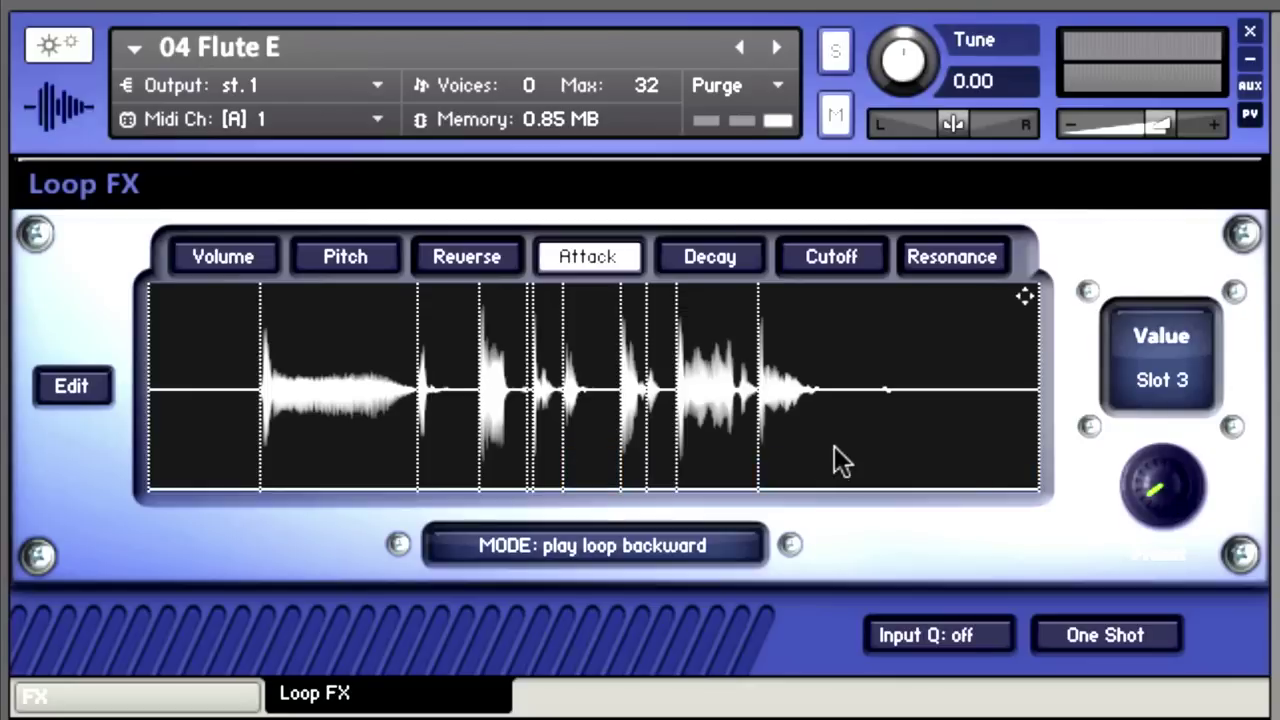